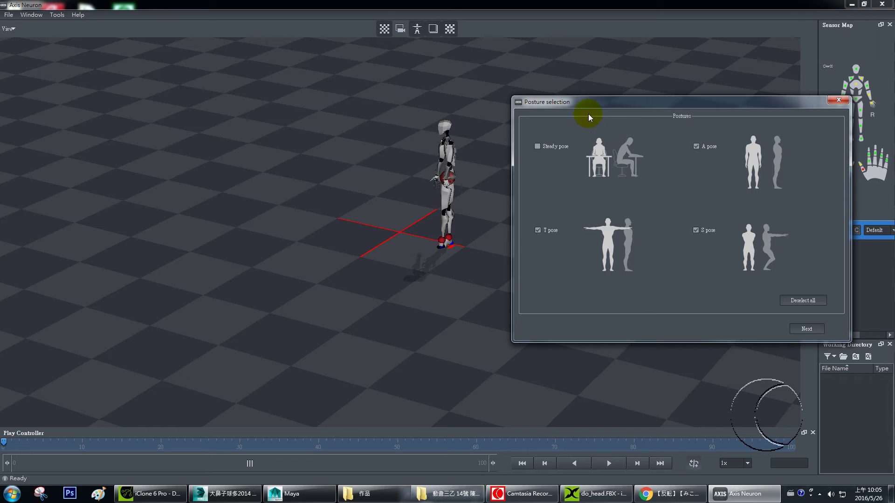
Start the posture calibration using the A, T and S poses, with the Steady pose excluded.
click(839, 100)
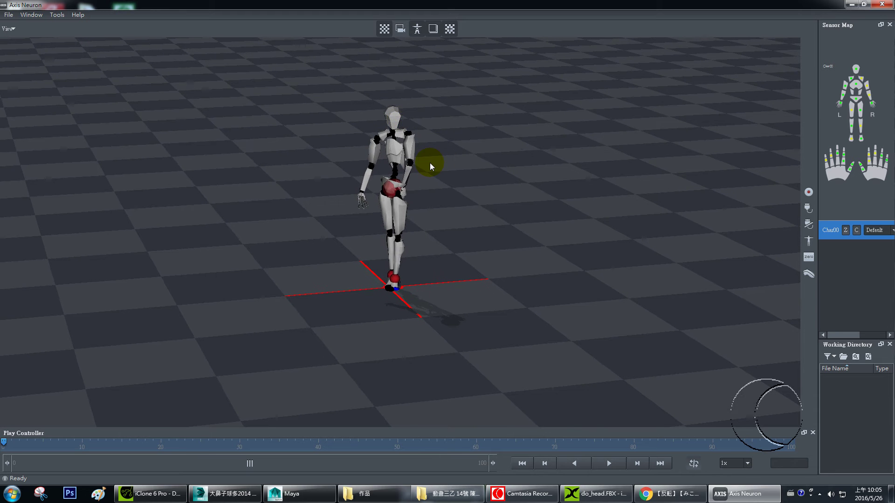
click(808, 241)
click(321, 170)
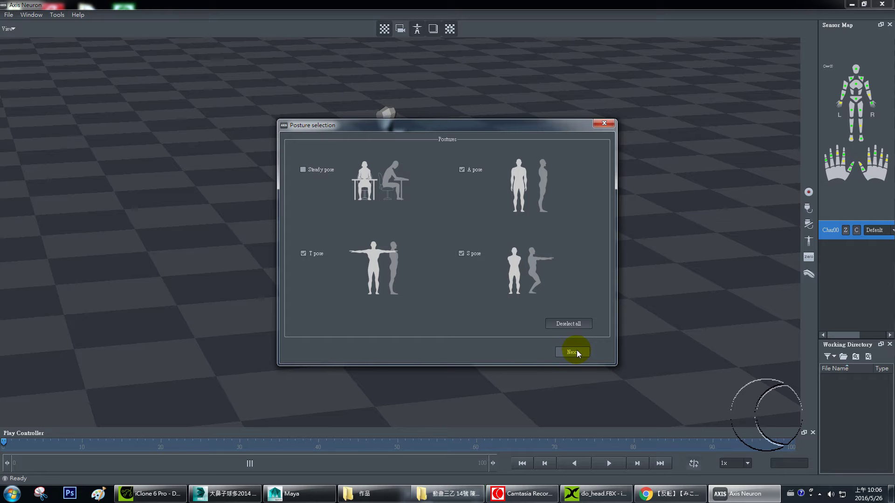
click(573, 352)
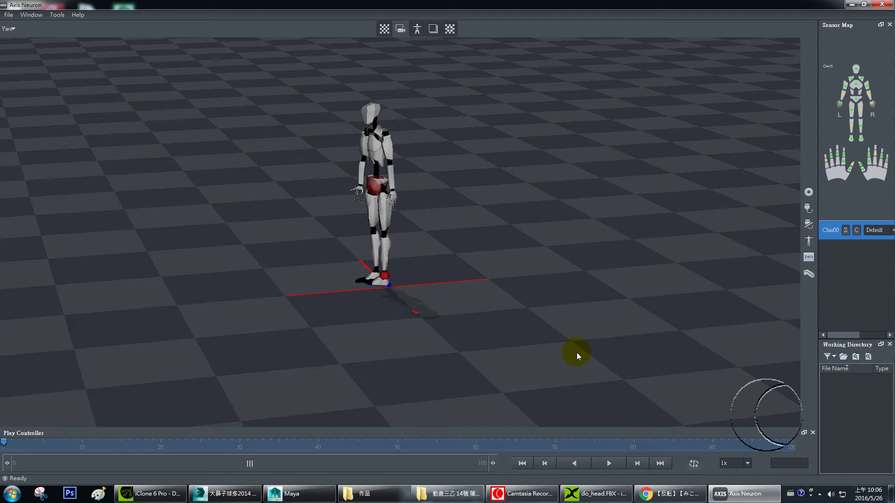
drag(394, 206, 421, 200)
scroll(420, 203, up, 5)
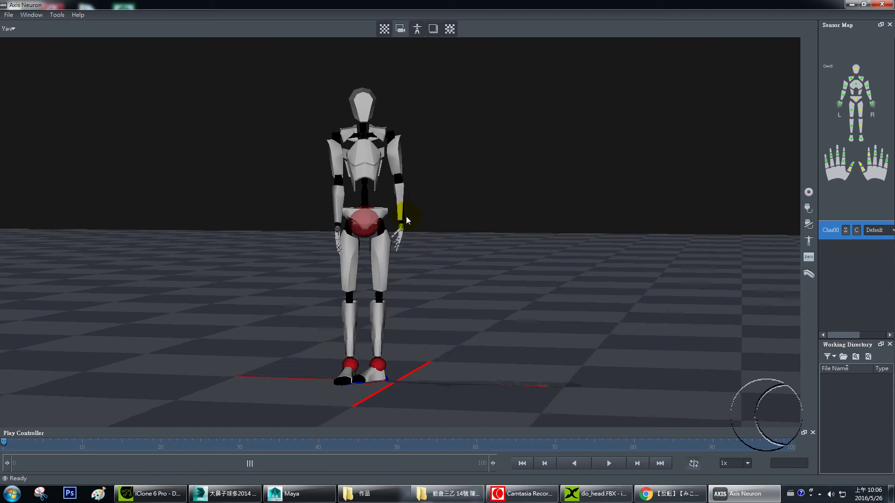
scroll(417, 213, down, 4)
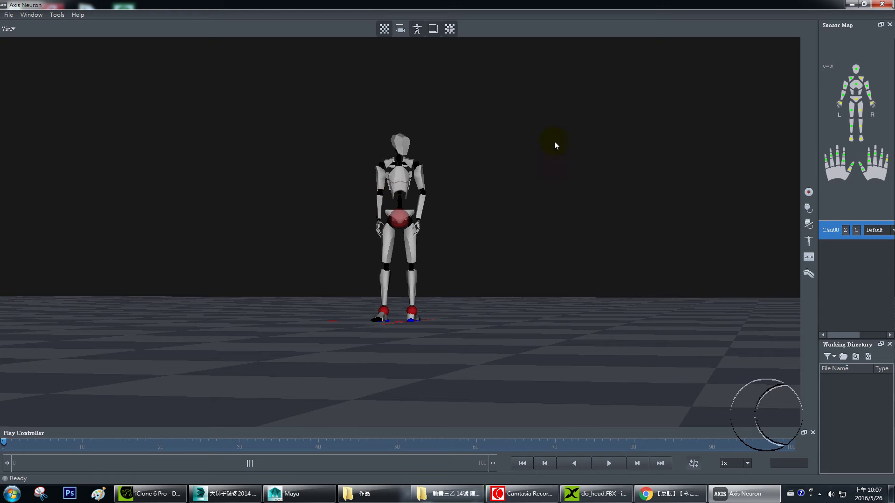
click(809, 240)
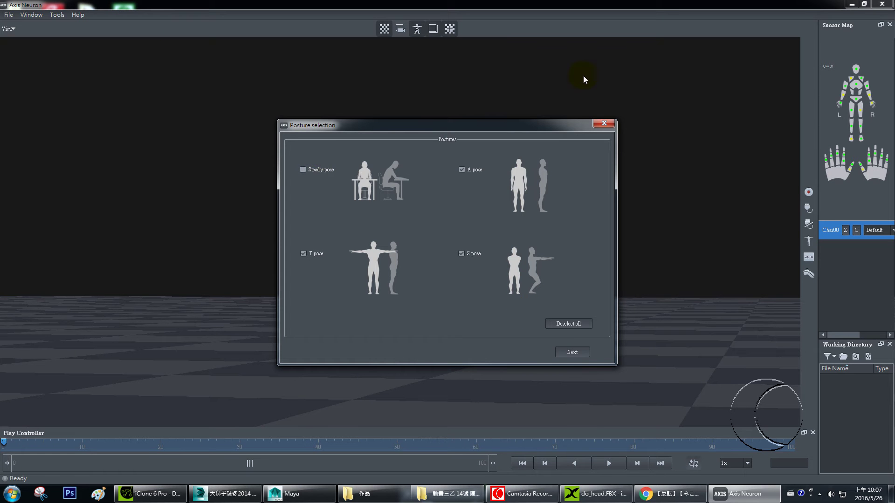
click(603, 124)
Switch to the Full Function layout and select the Male180 body size in the Body Size Manager.
click(39, 15)
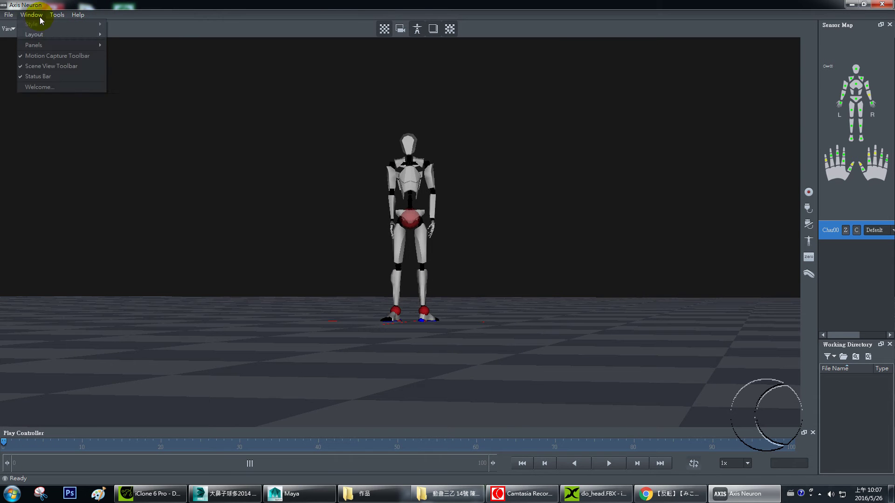
mouse_move(44, 34)
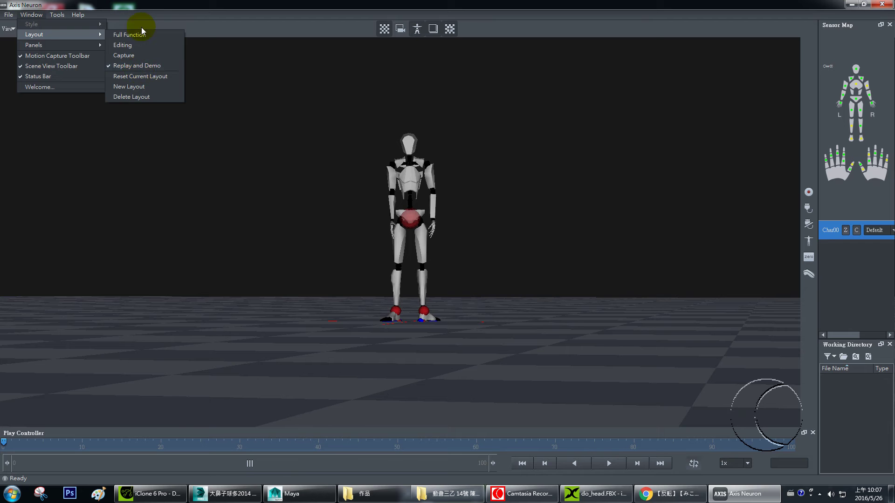
click(141, 31)
click(238, 469)
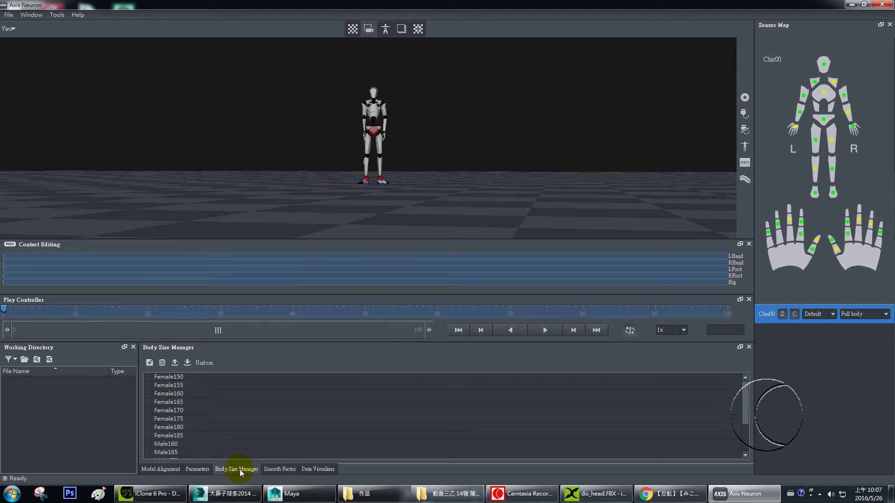
click(218, 421)
scroll(212, 431, down, 2)
click(206, 430)
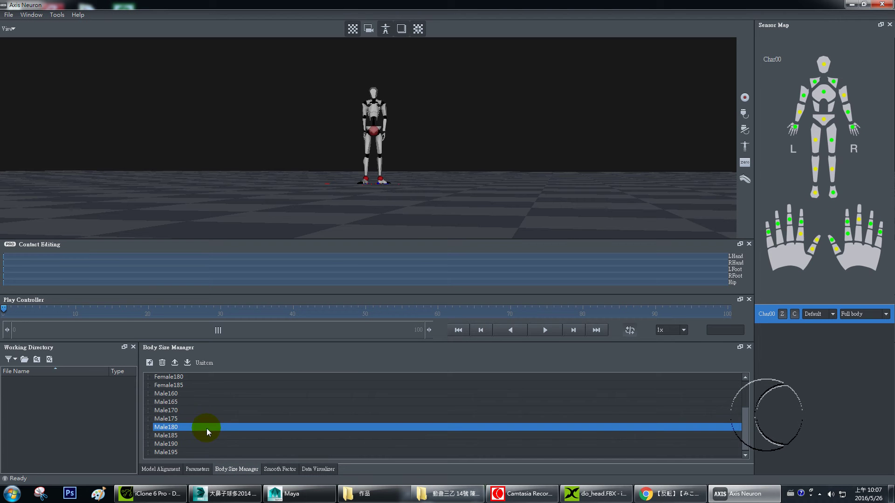
Return the workspace to the Replay and Demo layout.
click(31, 16)
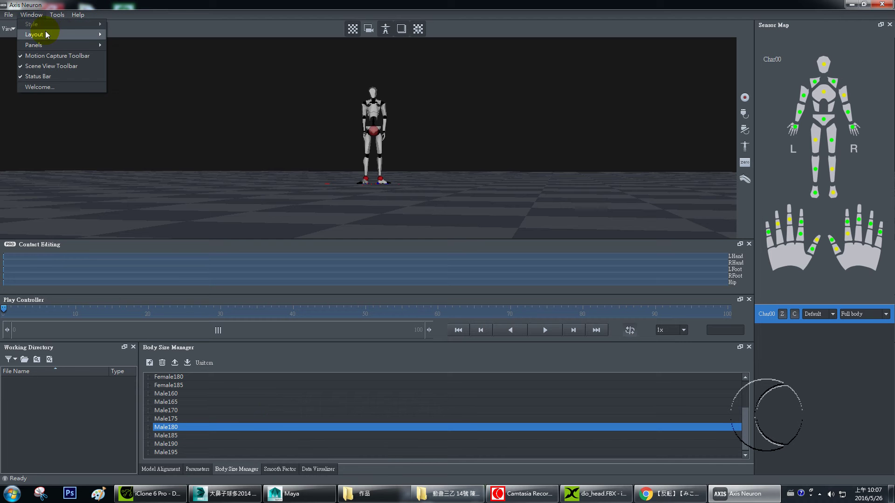
mouse_move(60, 34)
click(129, 64)
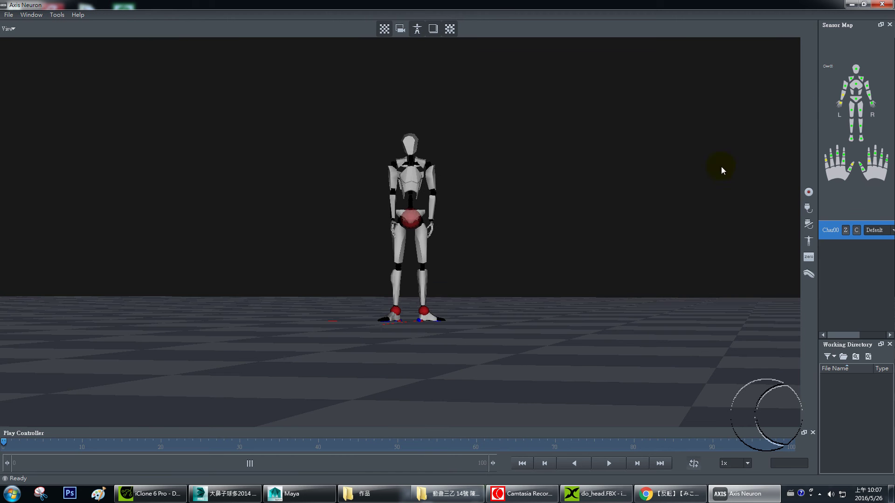
Disconnect the motion capture device and reconnect it from the equipment list.
click(808, 225)
click(429, 204)
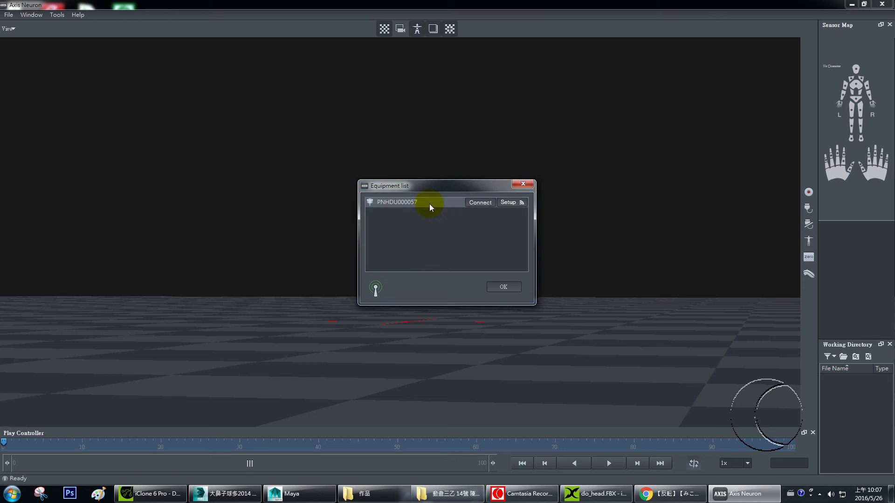
click(486, 201)
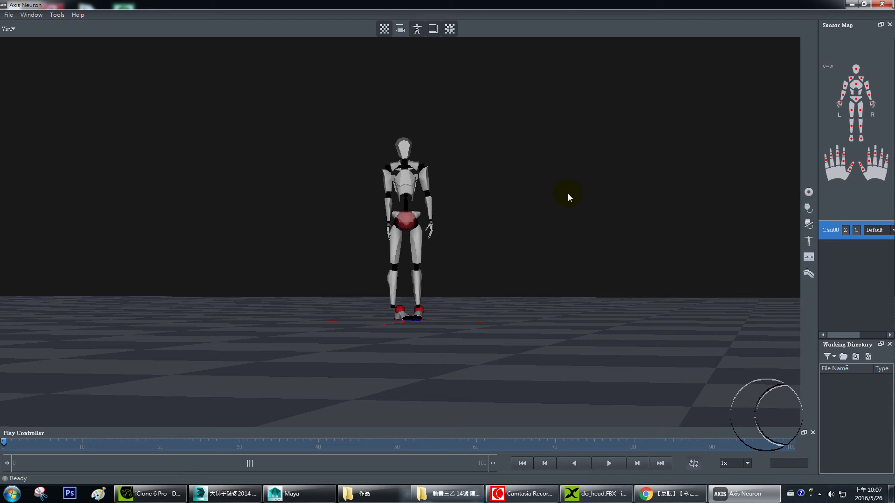
Calibrate the reconnected character with the A, T and S poses, leaving out the Steady pose.
click(809, 242)
click(321, 169)
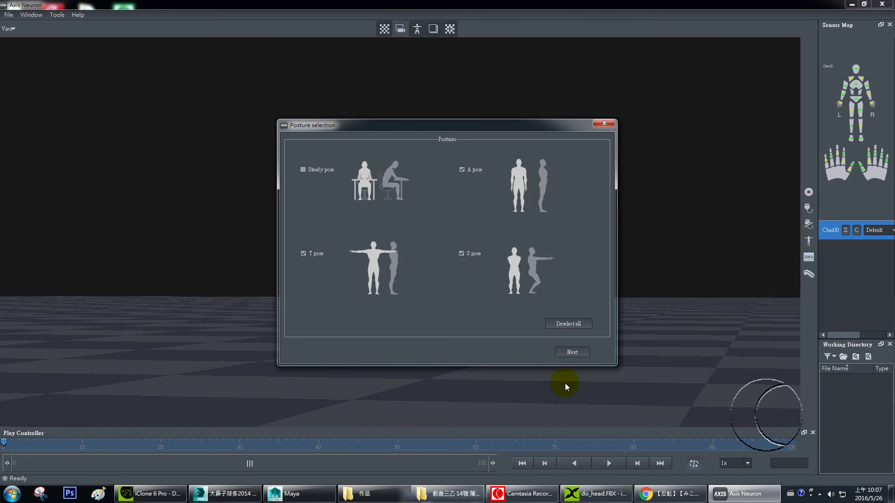
click(572, 352)
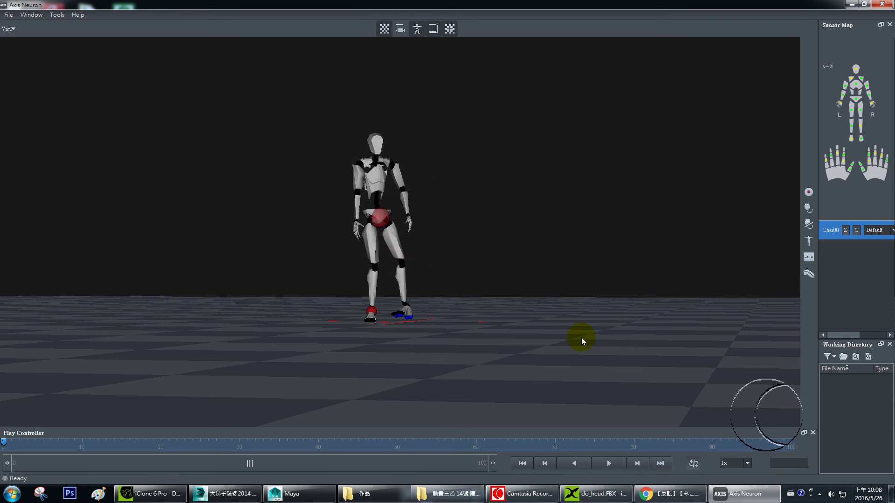
Disconnect and reconnect the motion capture device, and repeat the calibration with the A, T and S poses.
mouse_move(454, 294)
mouse_down()
mouse_move(430, 295)
mouse_move(449, 298)
mouse_up()
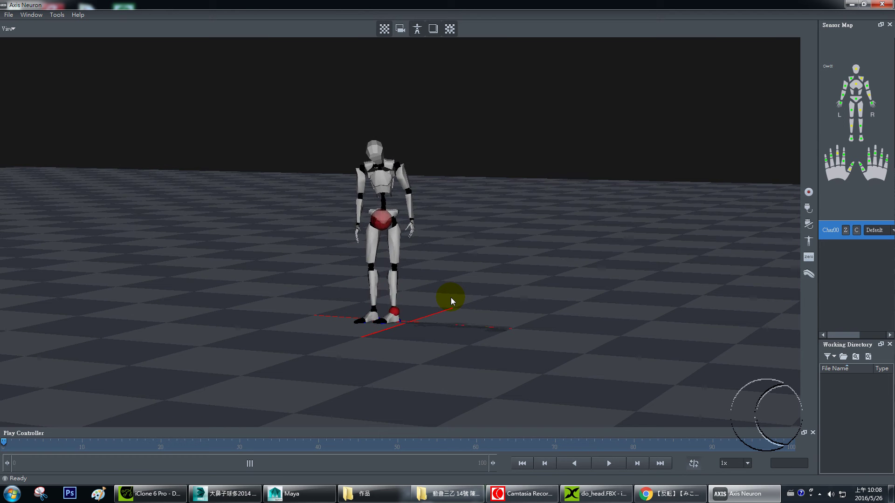
drag(454, 264, 461, 263)
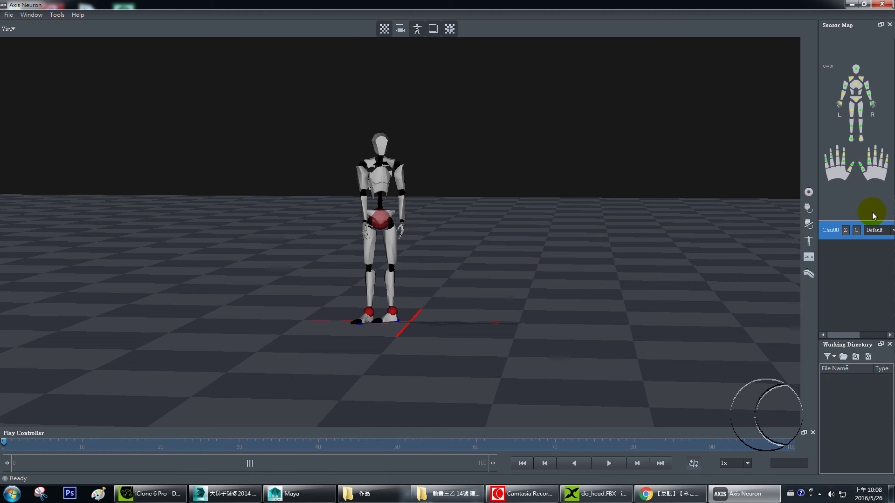
click(808, 226)
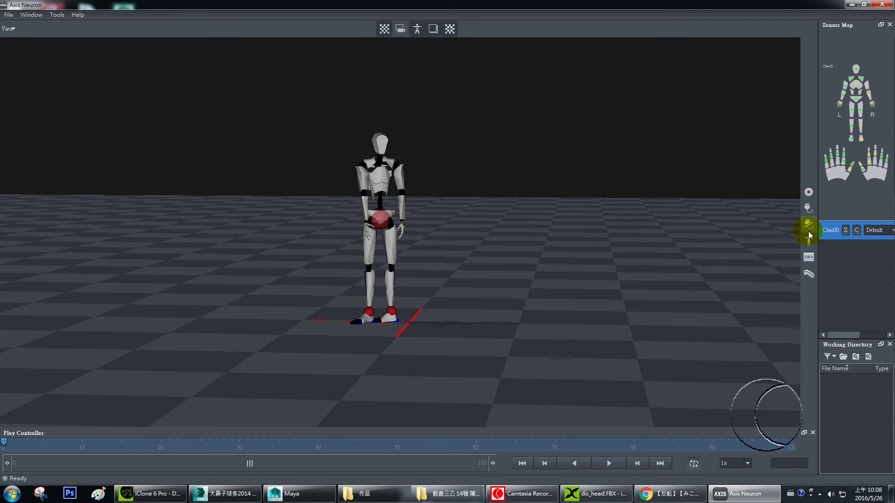
click(467, 257)
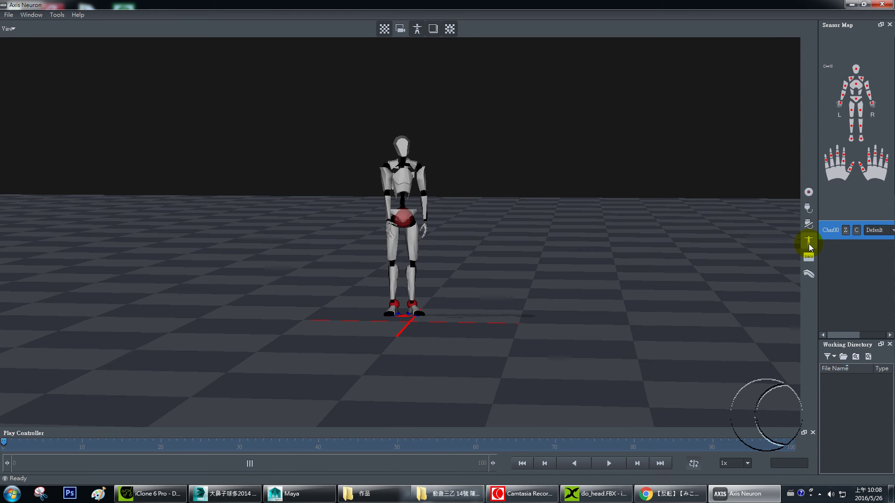
click(809, 244)
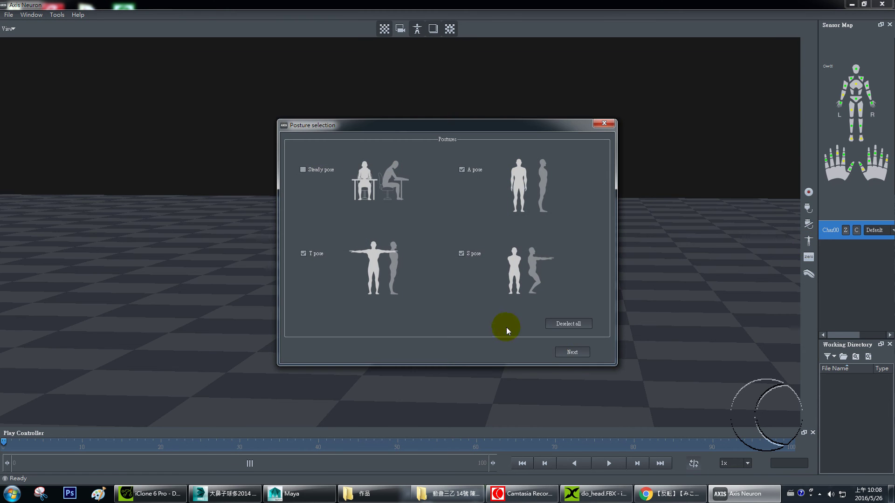
click(567, 355)
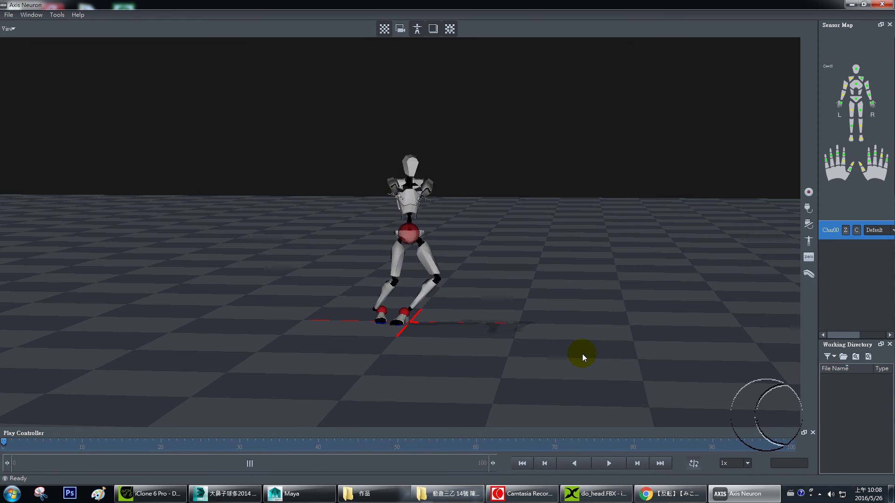
right_drag(502, 279, 486, 290)
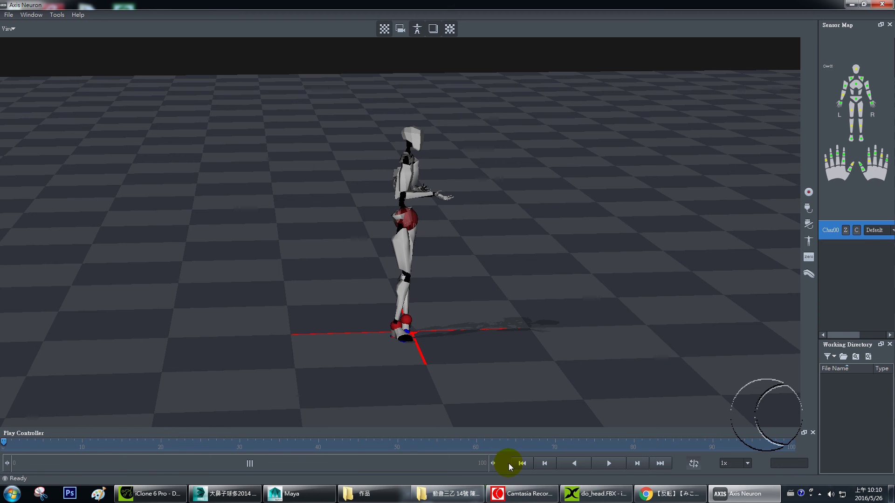
click(519, 490)
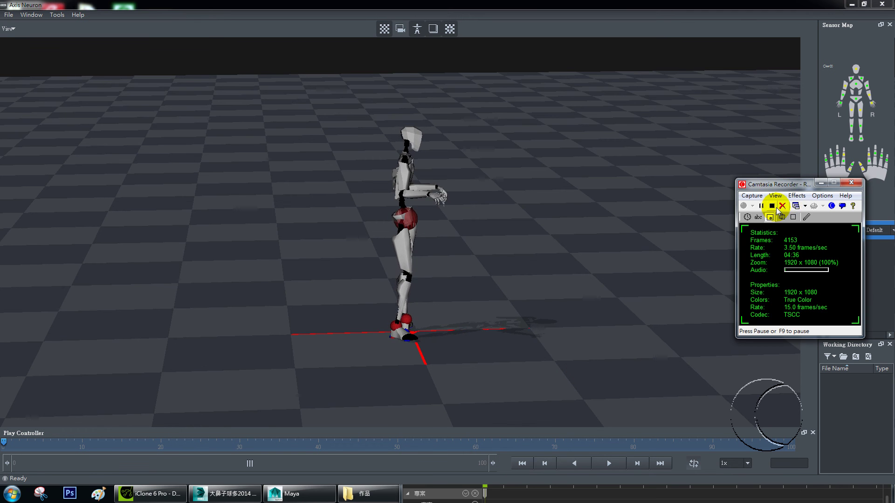